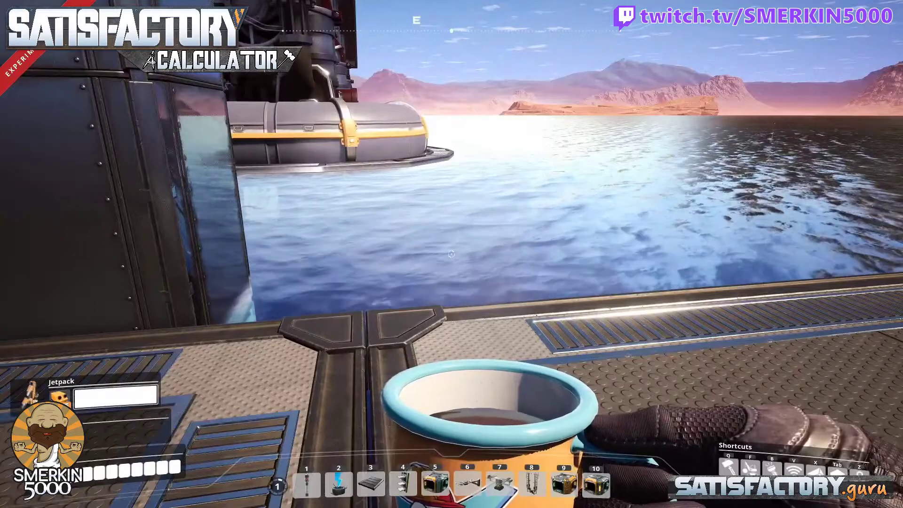
- Switch from the game to the save editor map showing the water extractor rows
key(alt+Tab)
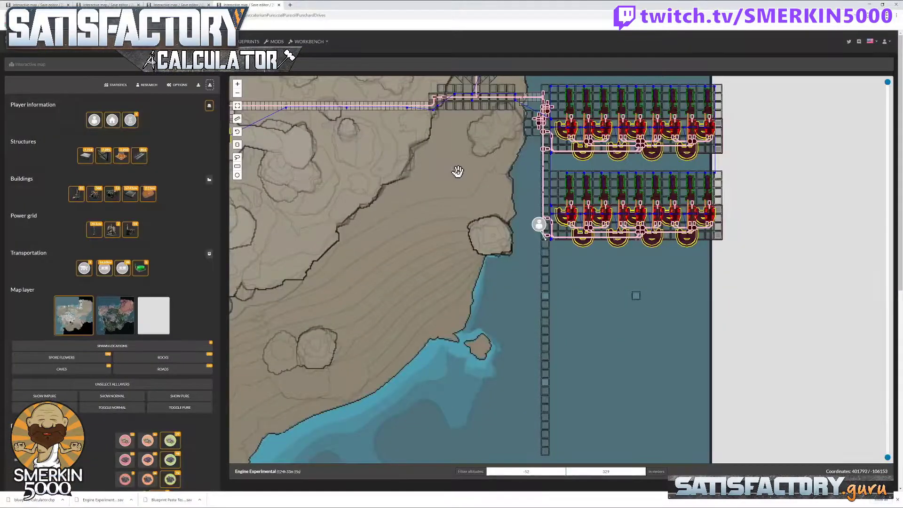
mouse_move(636, 296)
- Import the downloaded blueprint file and dismiss the 751-items-imported confirmation
click(238, 146)
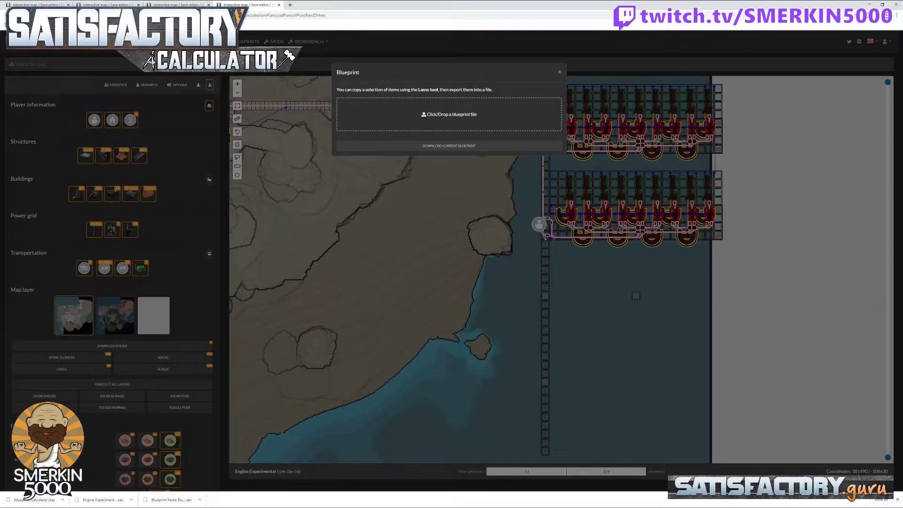
drag(33, 500, 461, 121)
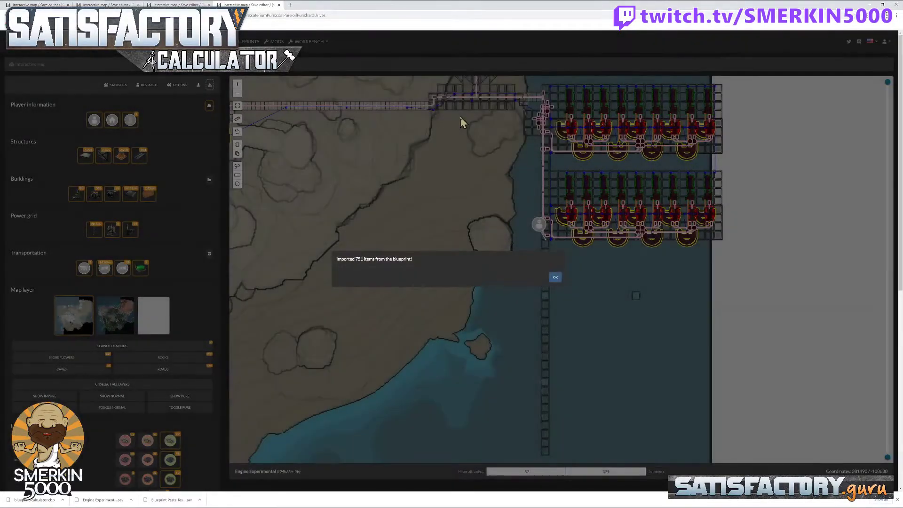
click(553, 278)
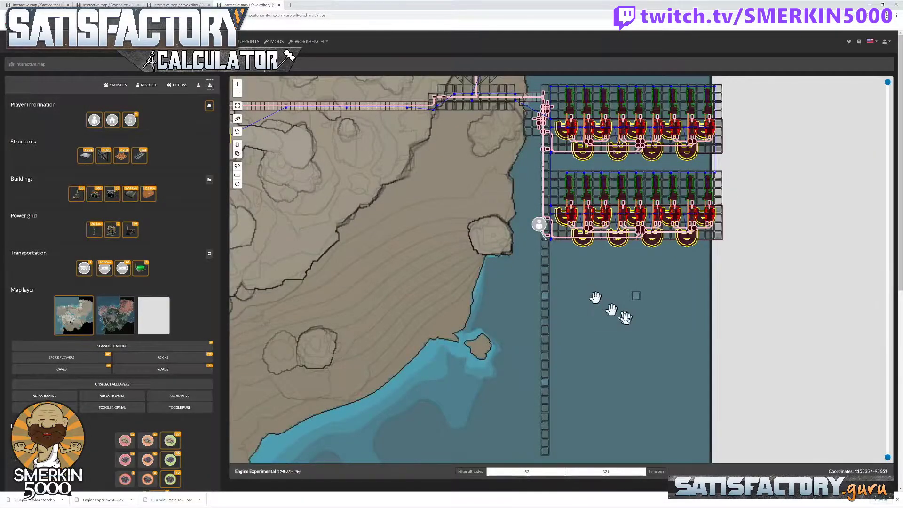
- Spawn the 751 blueprint items around the lone foundation with zero offset, forming a third row
right_click(637, 301)
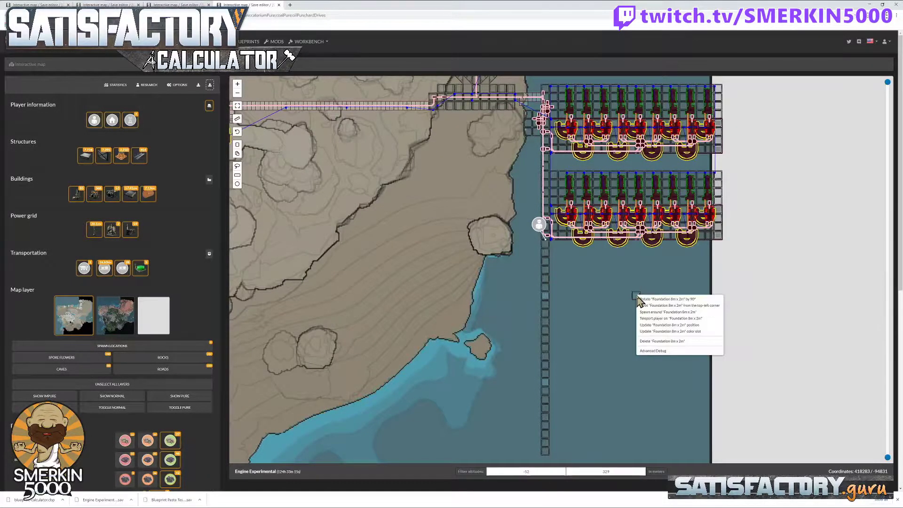
click(667, 311)
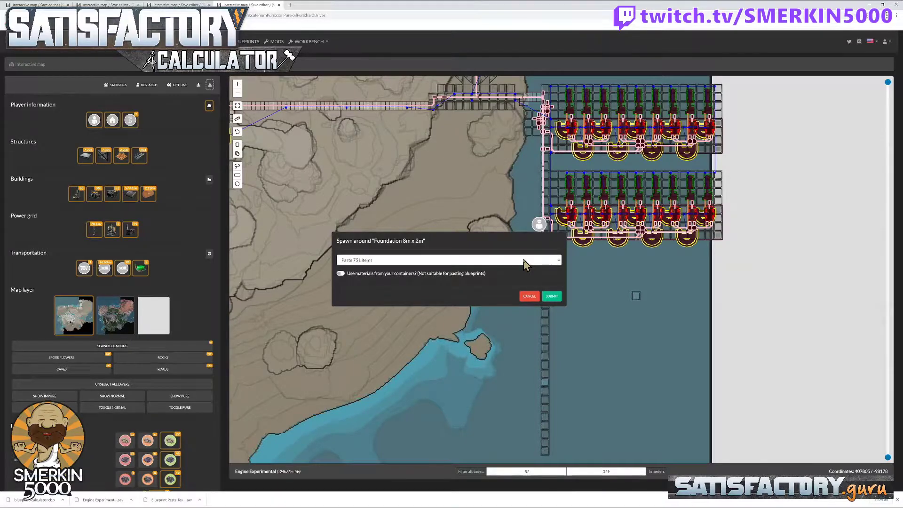
click(548, 297)
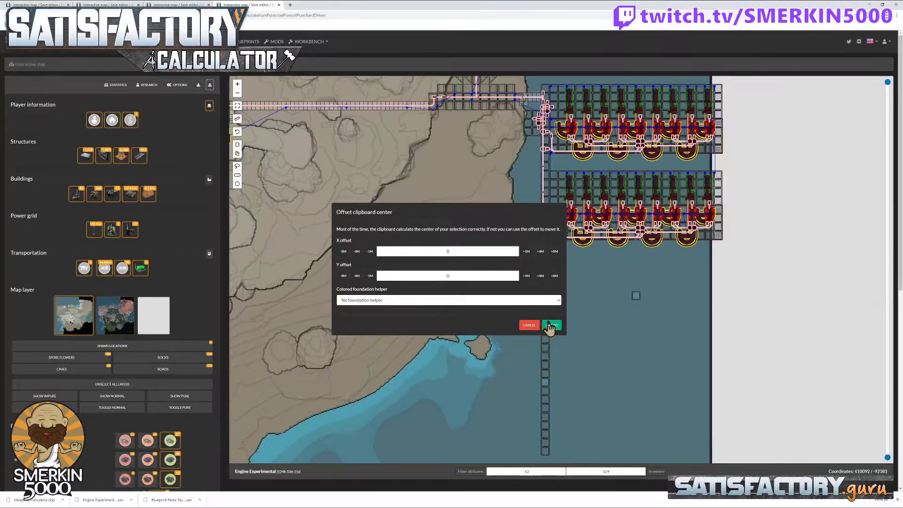
click(549, 325)
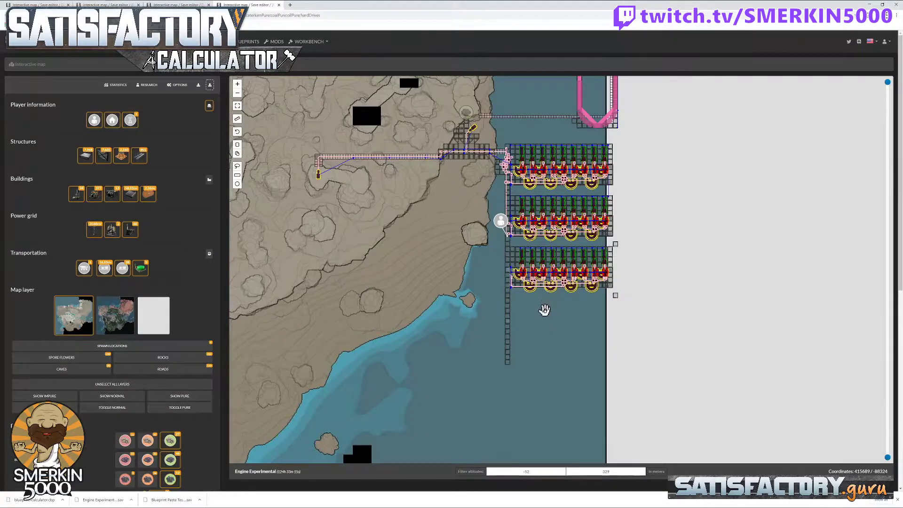
right_click(509, 328)
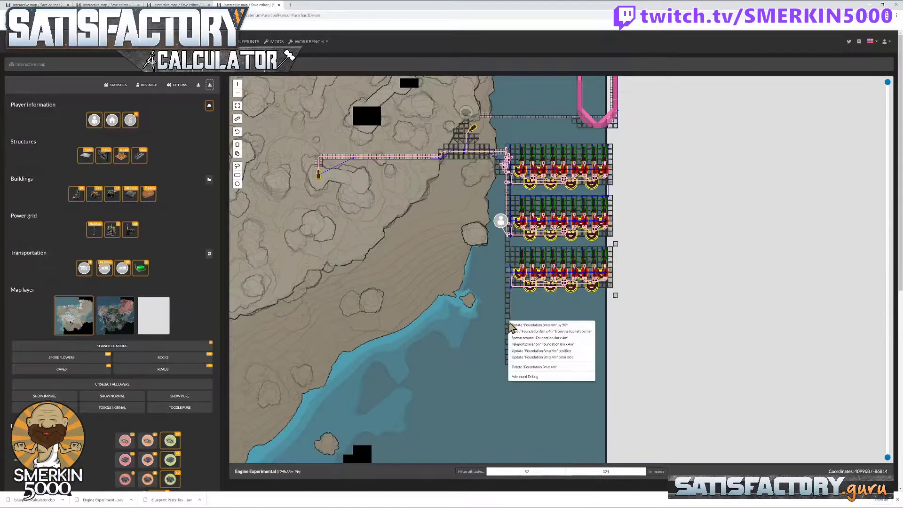
click(544, 350)
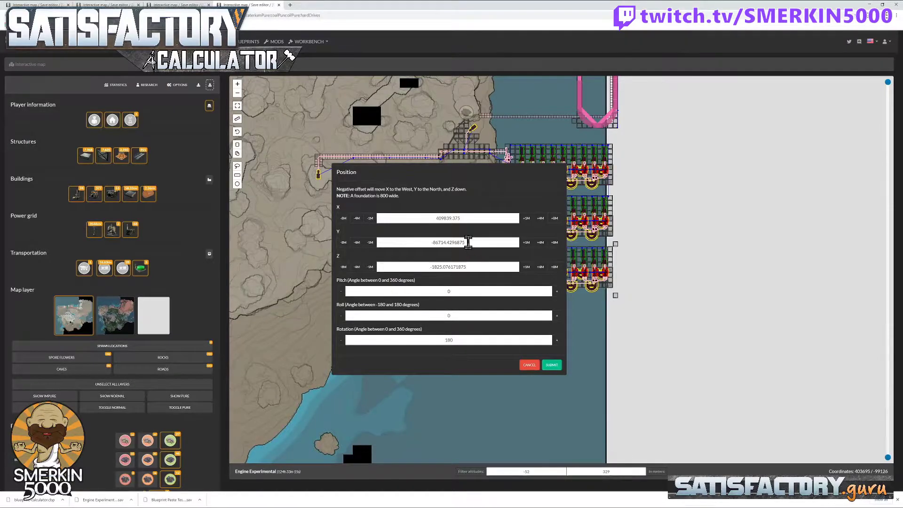
triple_click(487, 244)
key(ctrl+c)
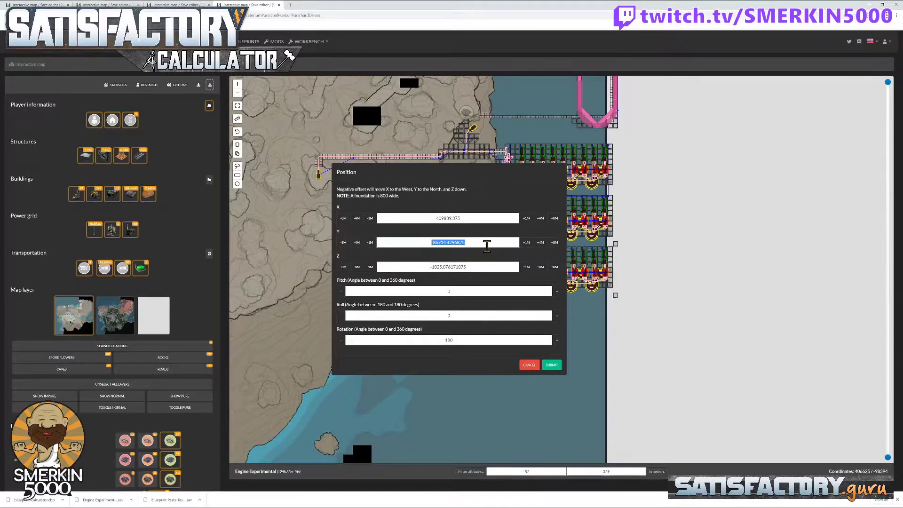
click(531, 366)
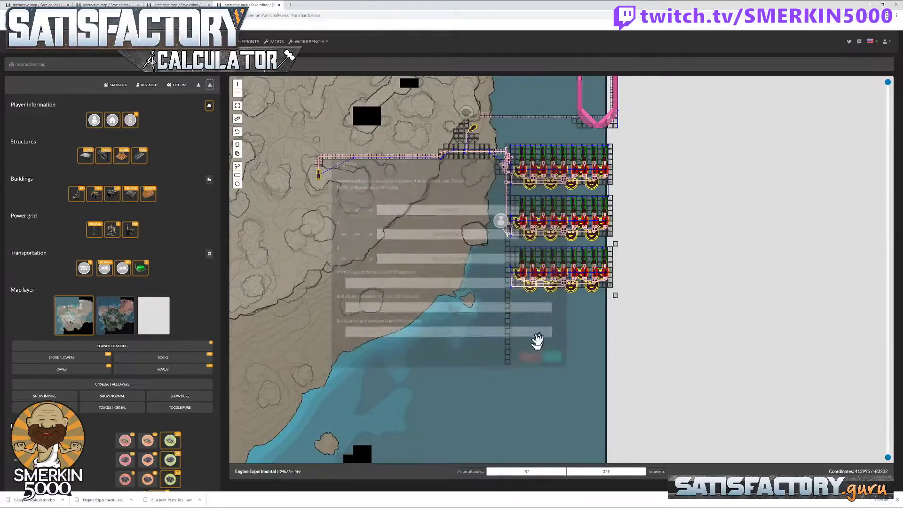
scroll(554, 268, up, 2)
scroll(688, 404, up, 2)
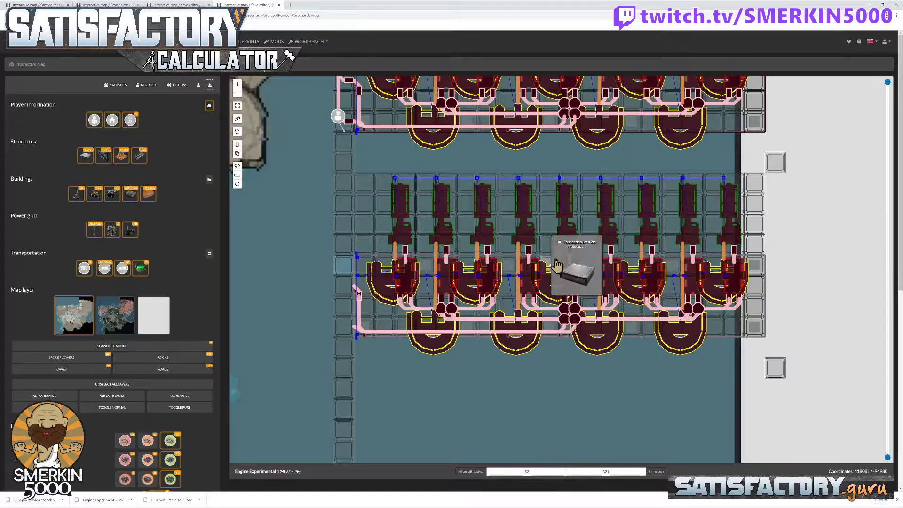
- Hide structures above 173 m and set the lone foundation's Y to -86714.4296875
mouse_move(885, 91)
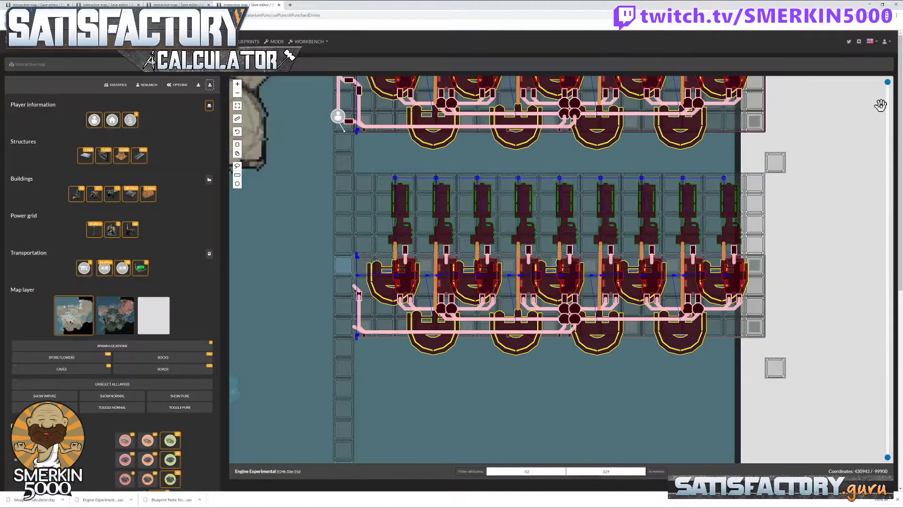
drag(887, 86, 887, 425)
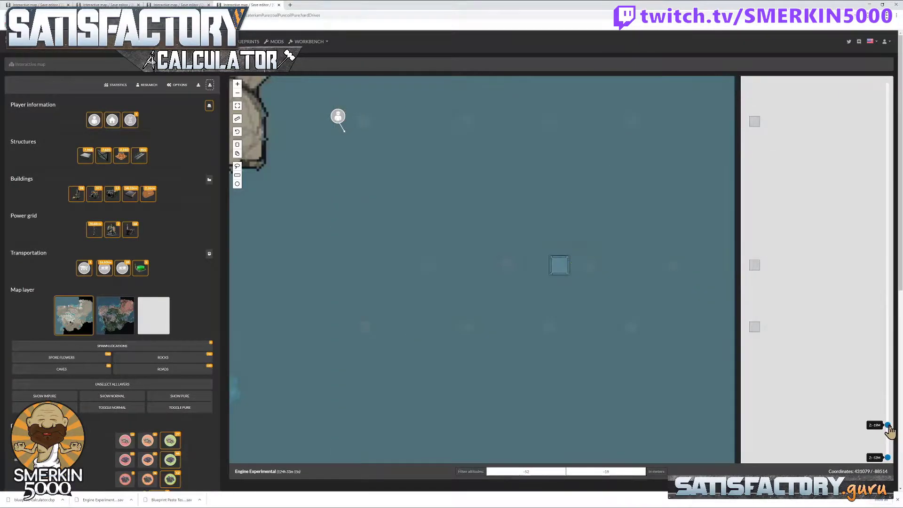
right_click(554, 267)
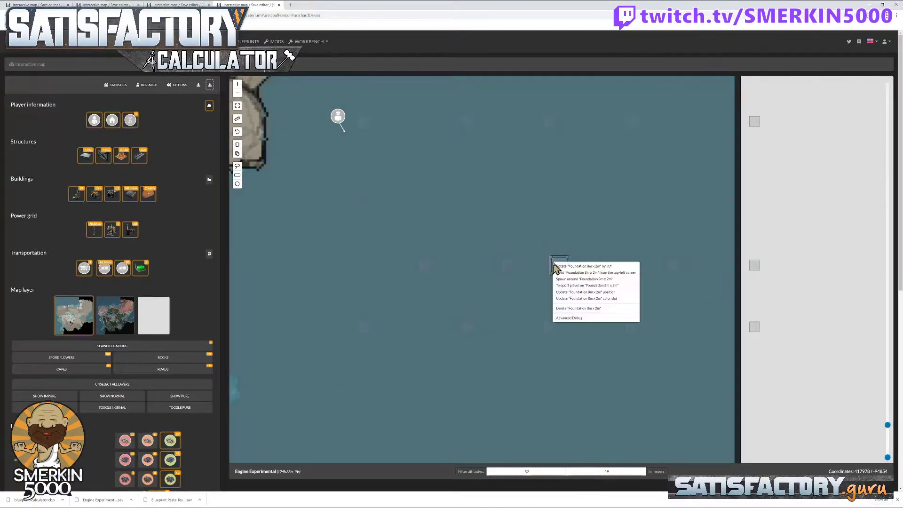
click(574, 292)
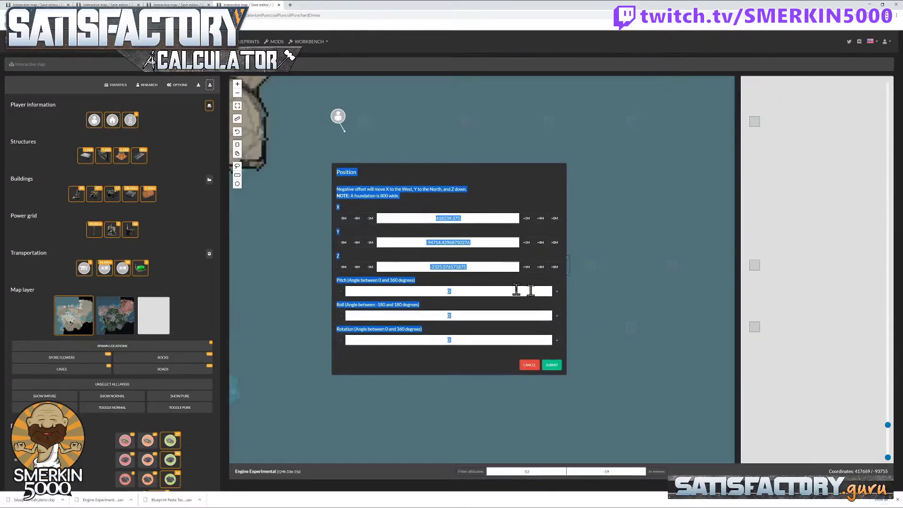
click(494, 265)
click(491, 240)
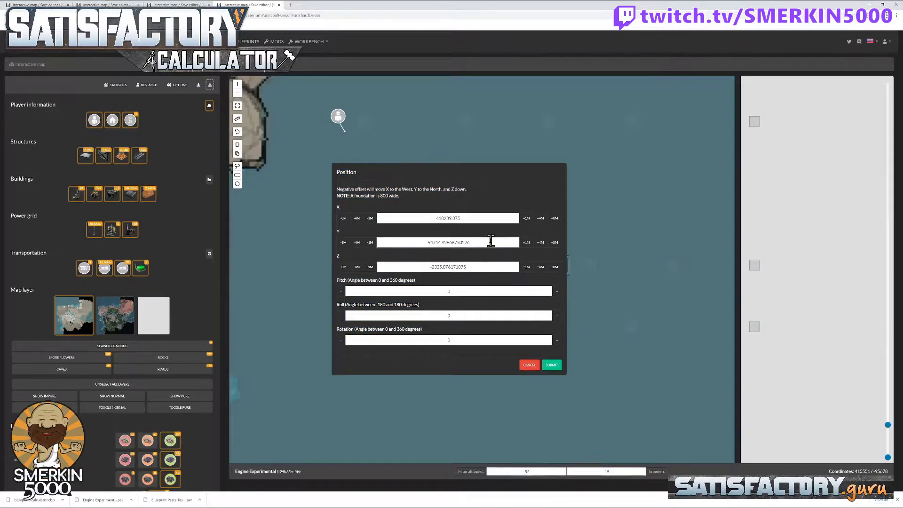
key(ctrl+a)
key(ctrl+v)
click(551, 372)
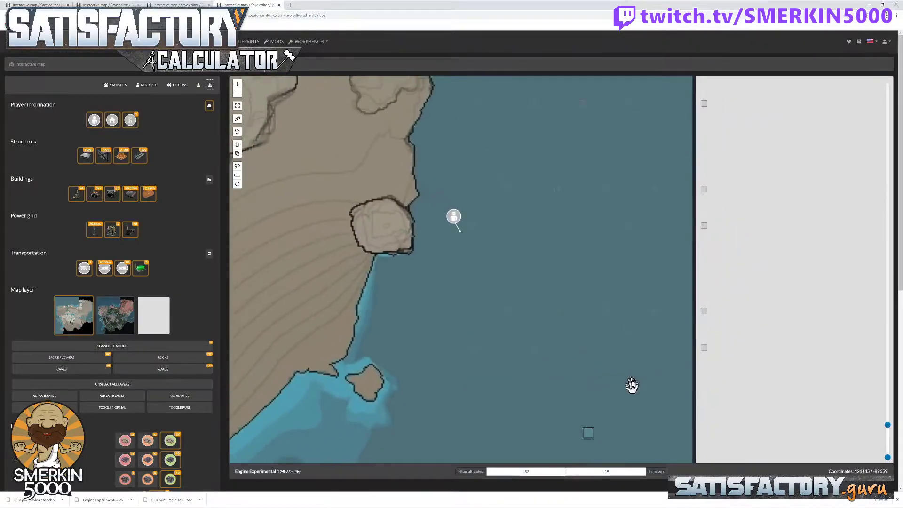
- Raise the altitude filter back to 329 m and pan to the moved foundation
drag(888, 424, 887, 351)
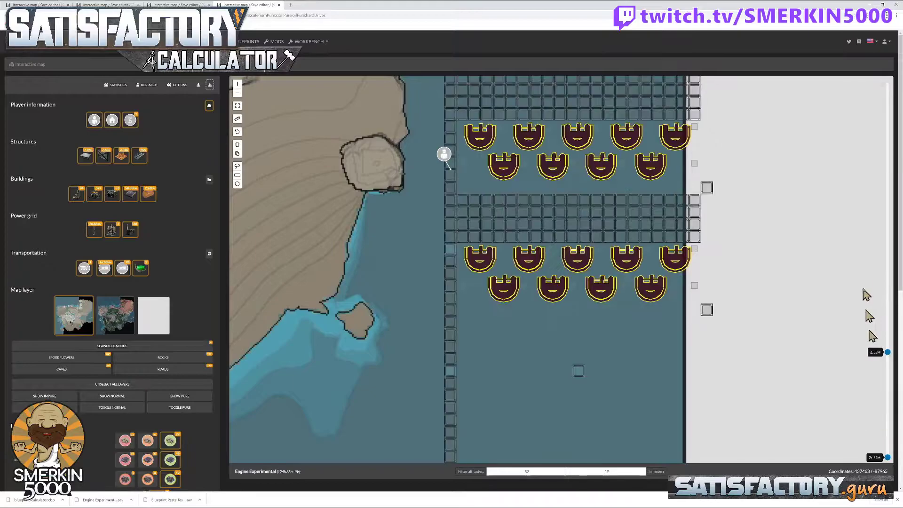
drag(866, 294, 895, 81)
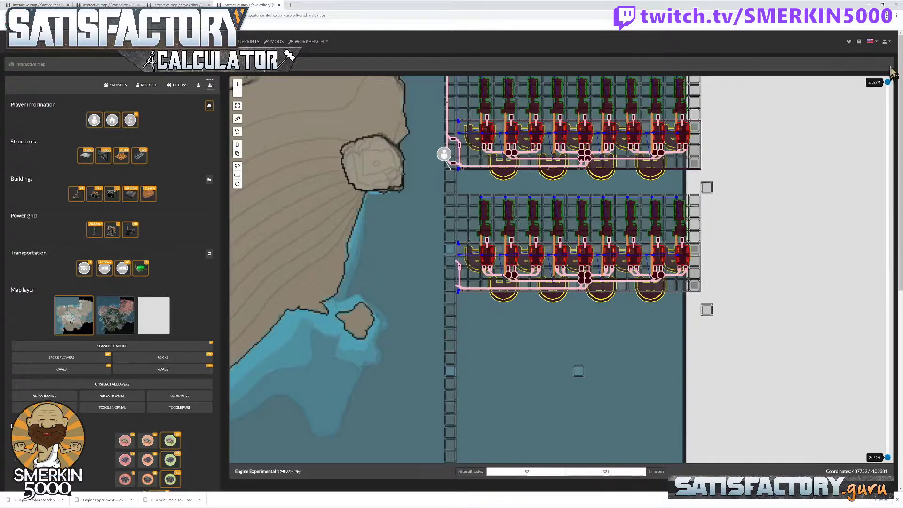
drag(810, 338, 824, 248)
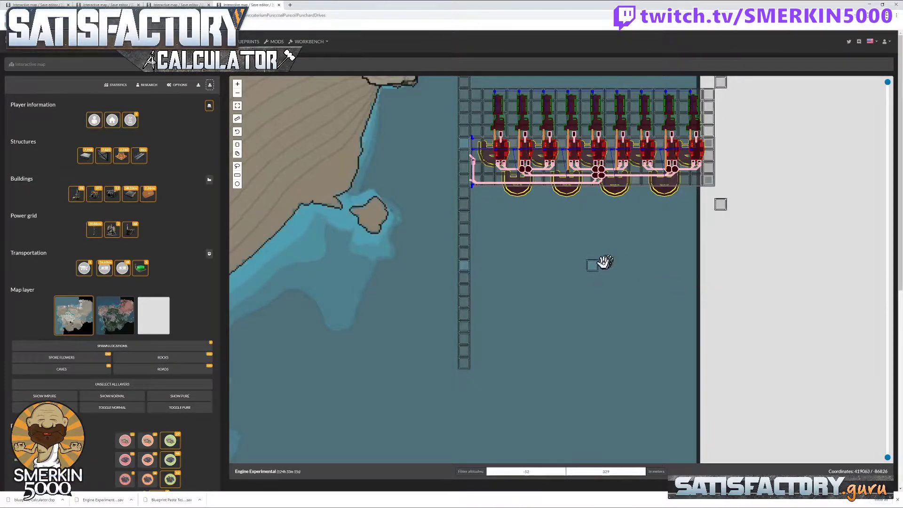
mouse_move(588, 268)
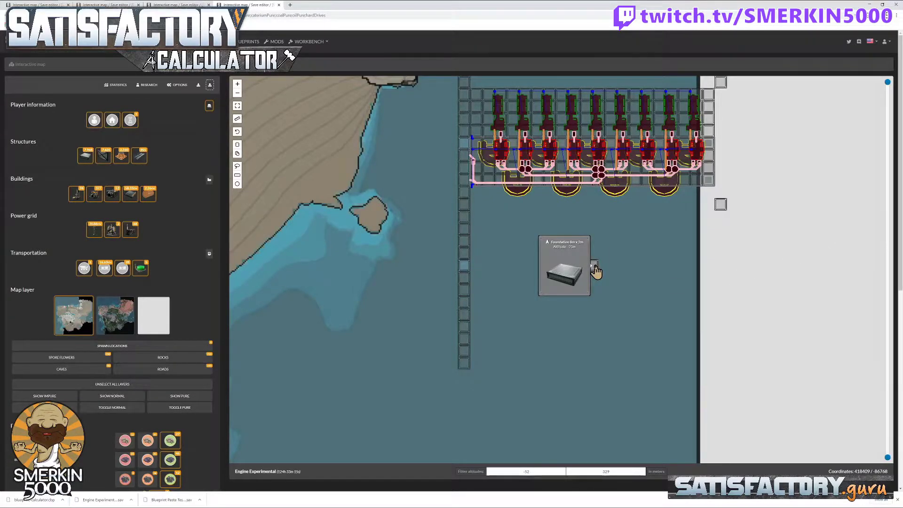
right_click(594, 266)
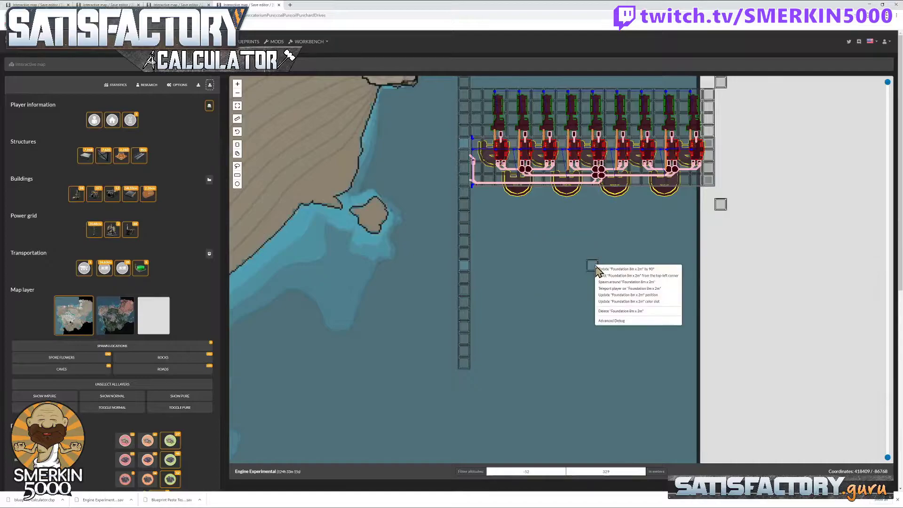
click(647, 295)
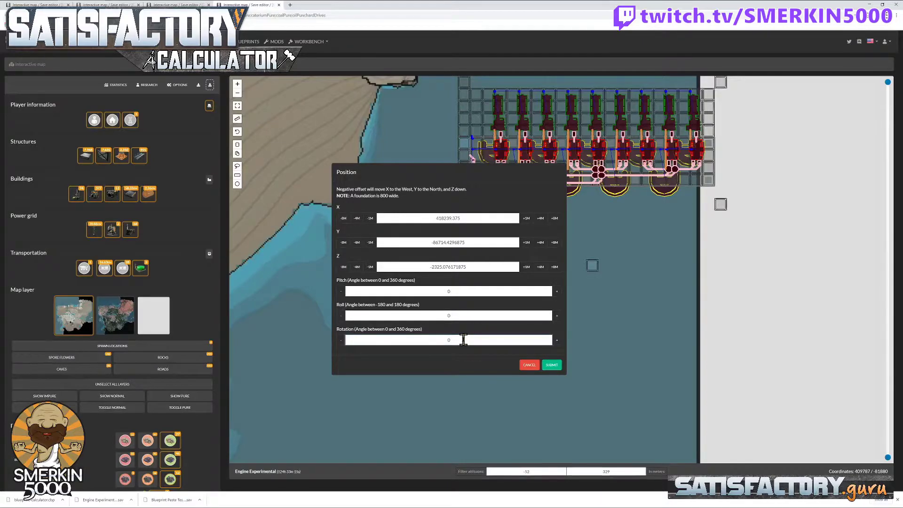
click(531, 365)
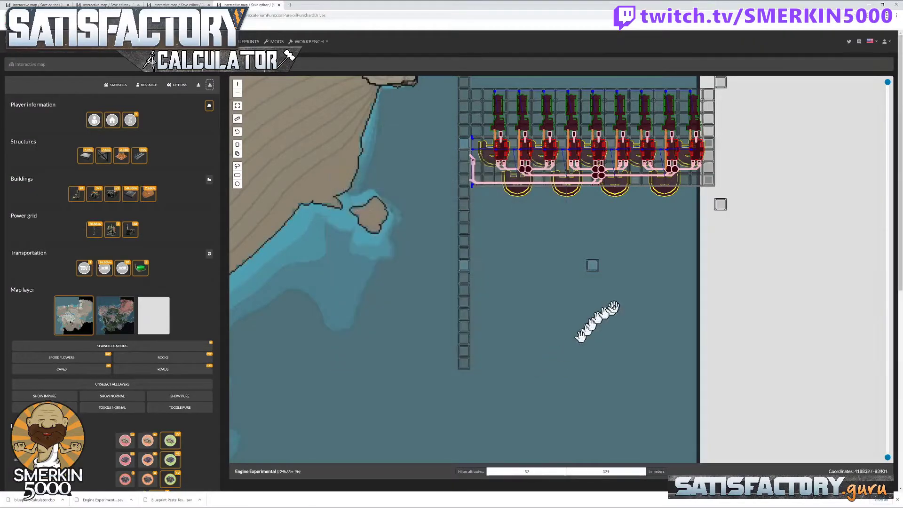
mouse_move(590, 267)
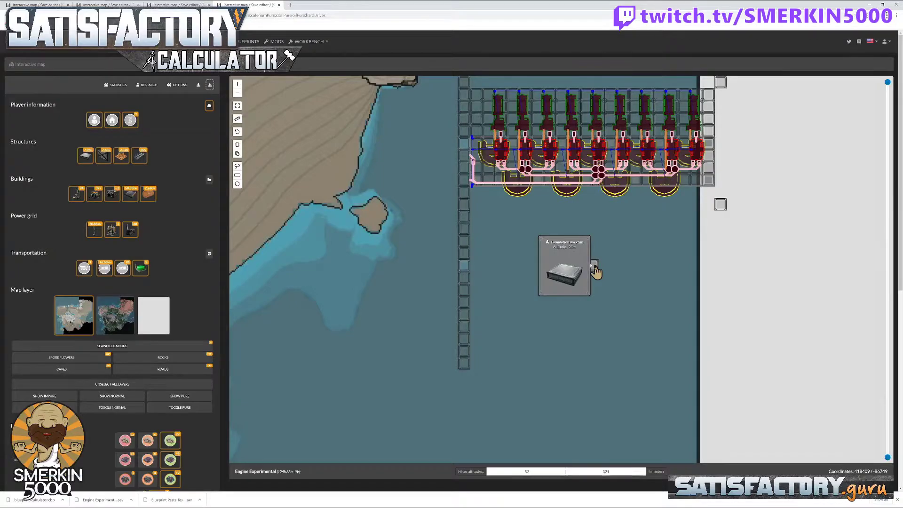
right_click(593, 266)
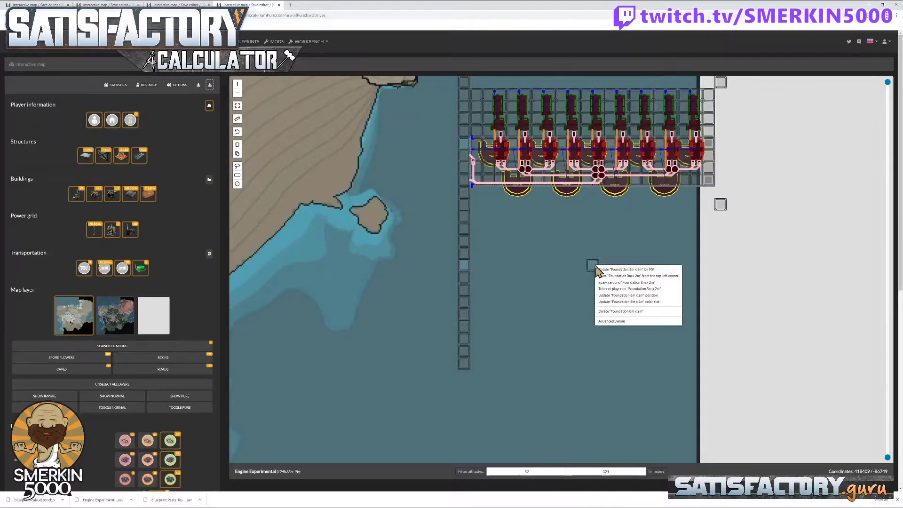
click(624, 268)
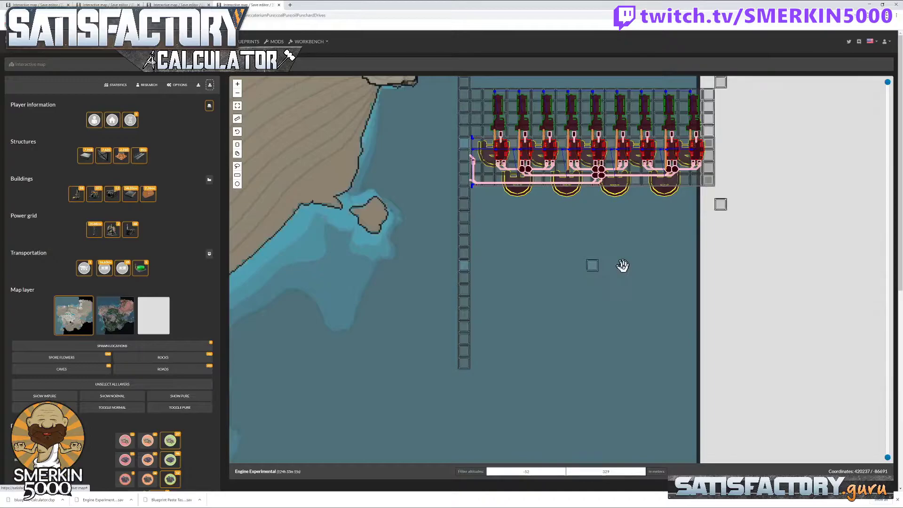
right_click(594, 268)
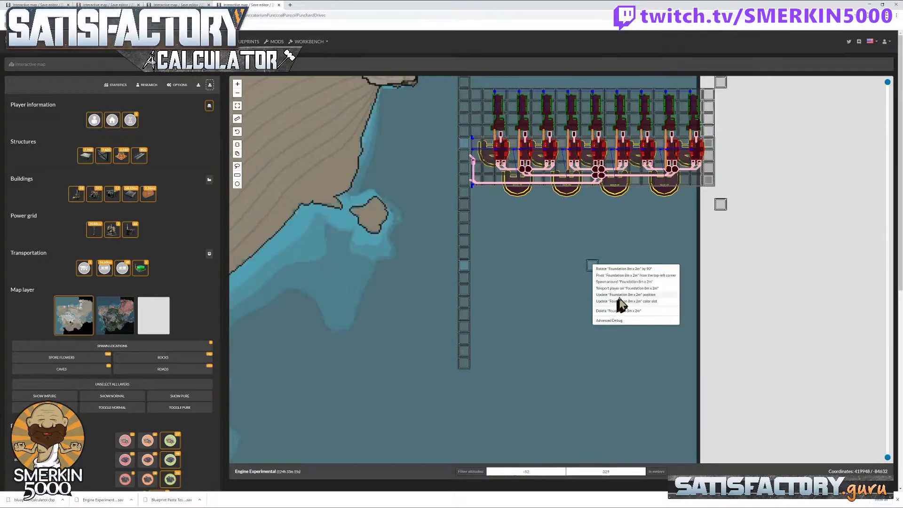
click(621, 300)
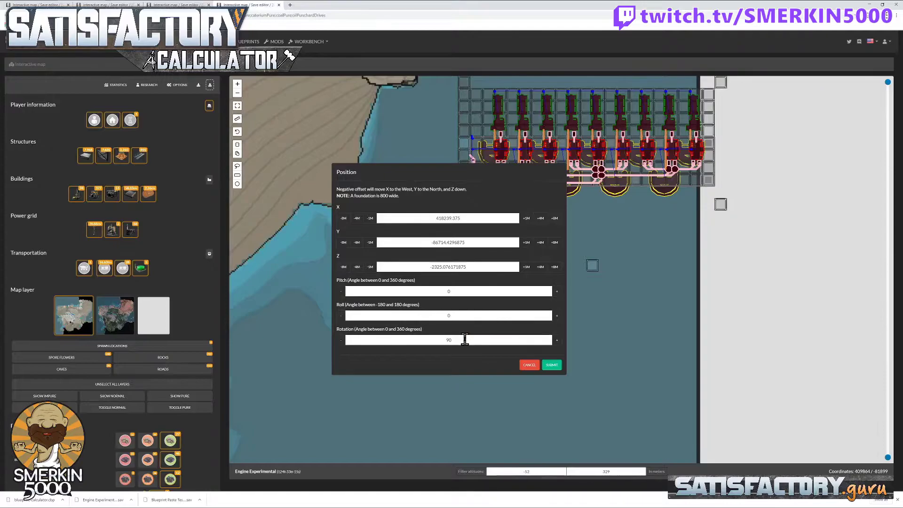
click(529, 365)
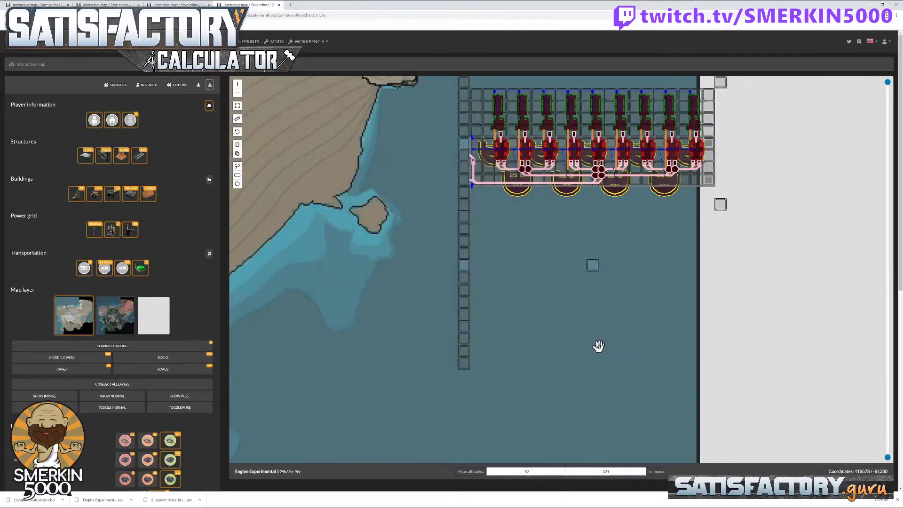
- Spawn the 751 copied items around the foundation with zero offset, adding a perpendicular fourth module
right_click(594, 263)
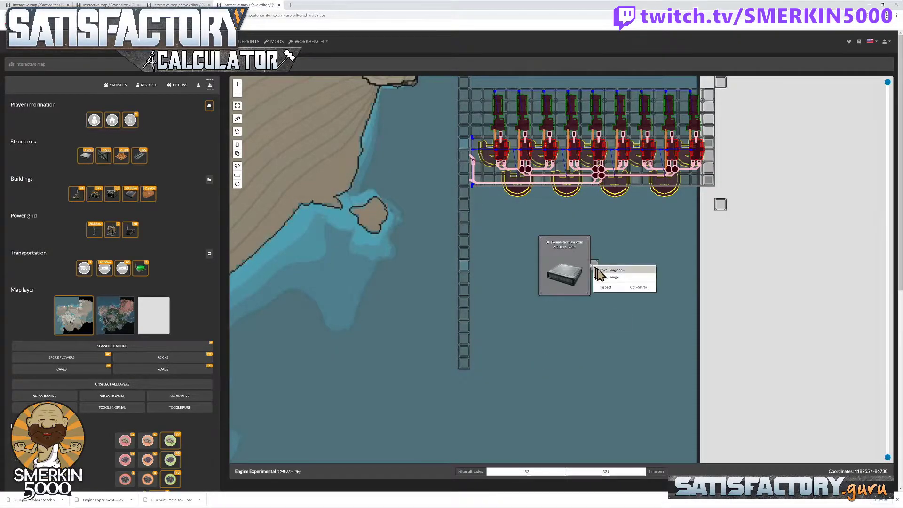
right_click(595, 263)
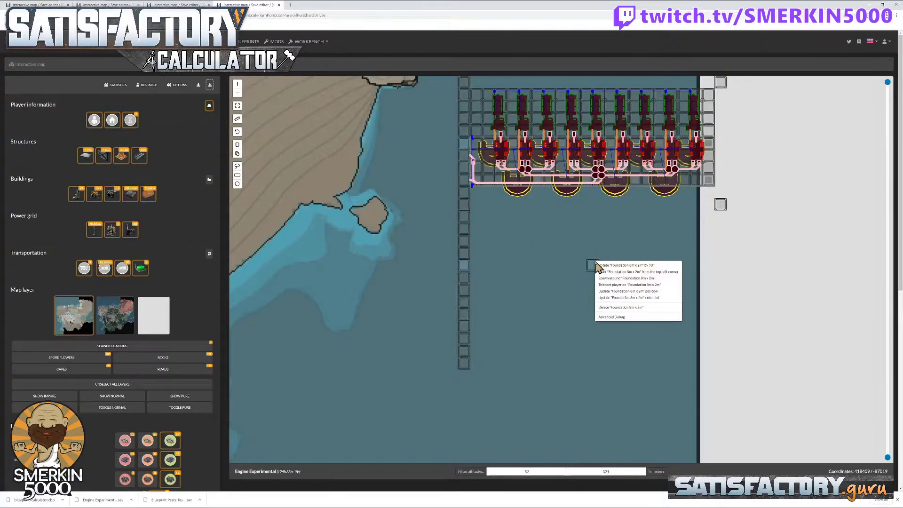
click(625, 279)
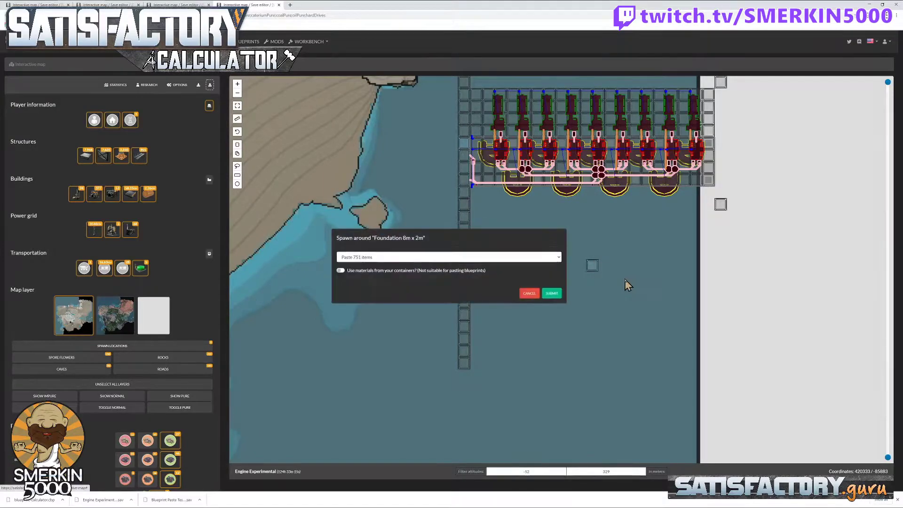
click(548, 297)
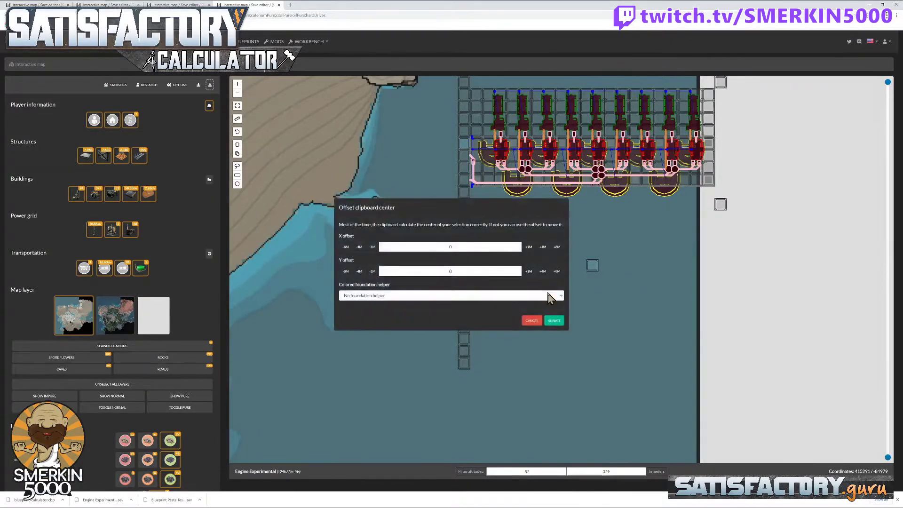
click(551, 327)
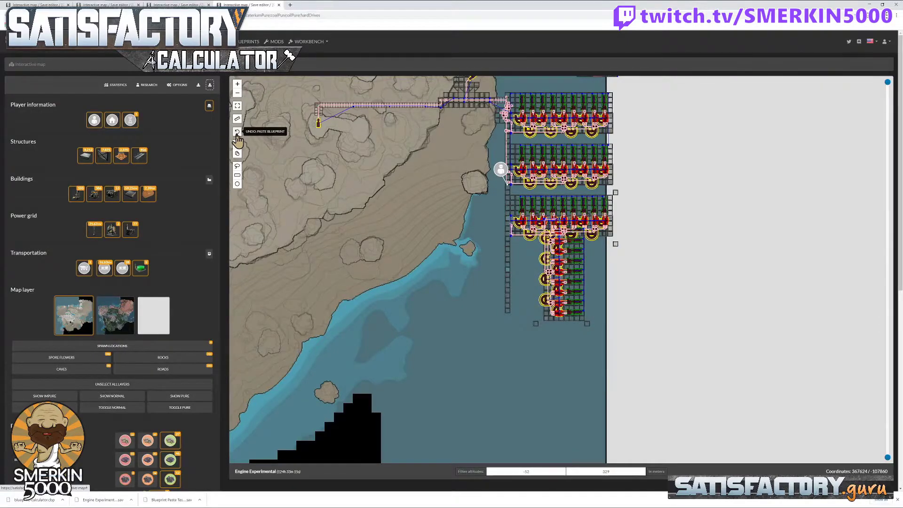
- Undo the perpendicular blueprint paste, then open and close the foundation's action list
click(238, 133)
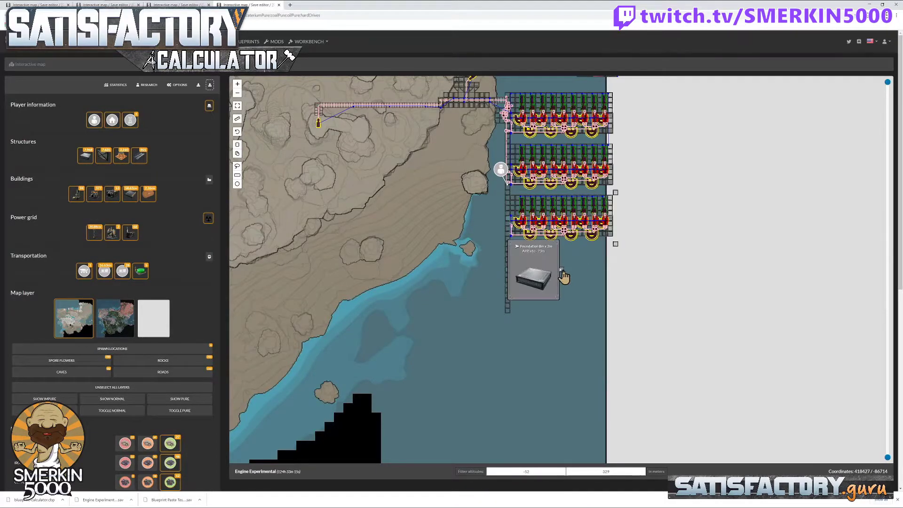
right_click(561, 271)
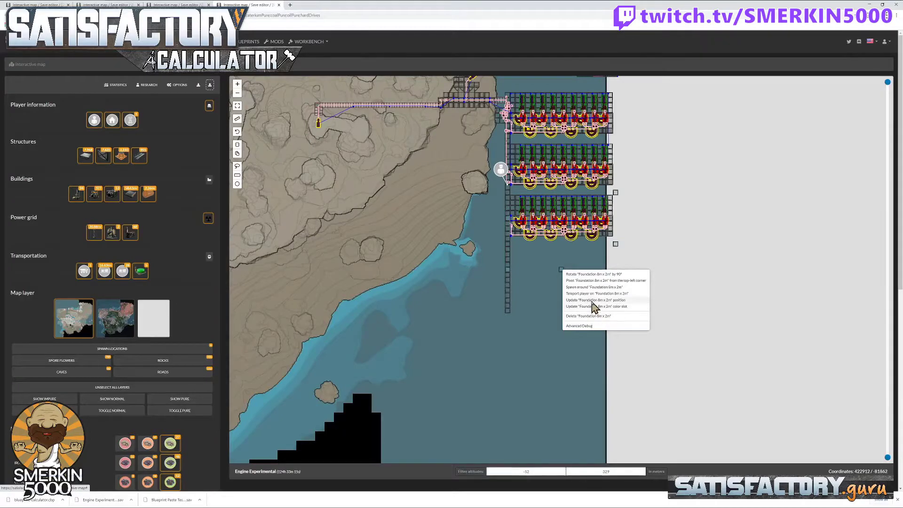
click(544, 282)
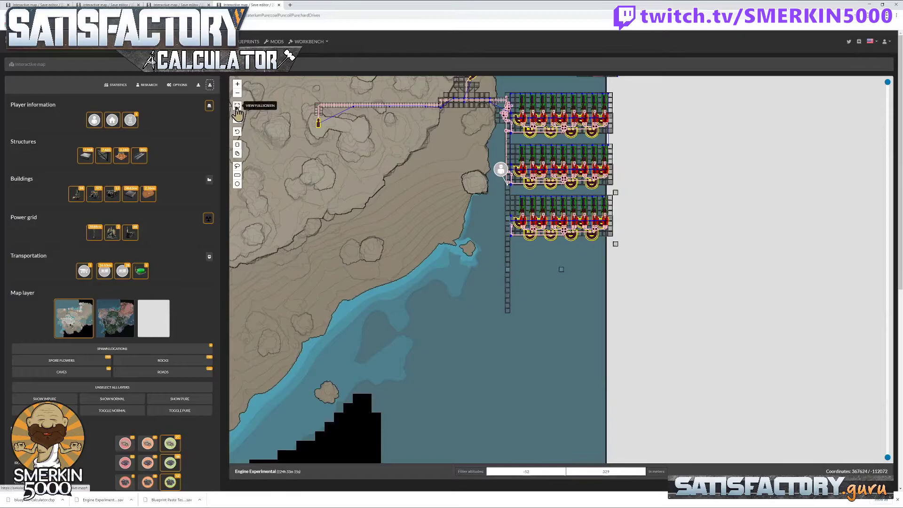
click(237, 175)
drag(478, 190, 677, 262)
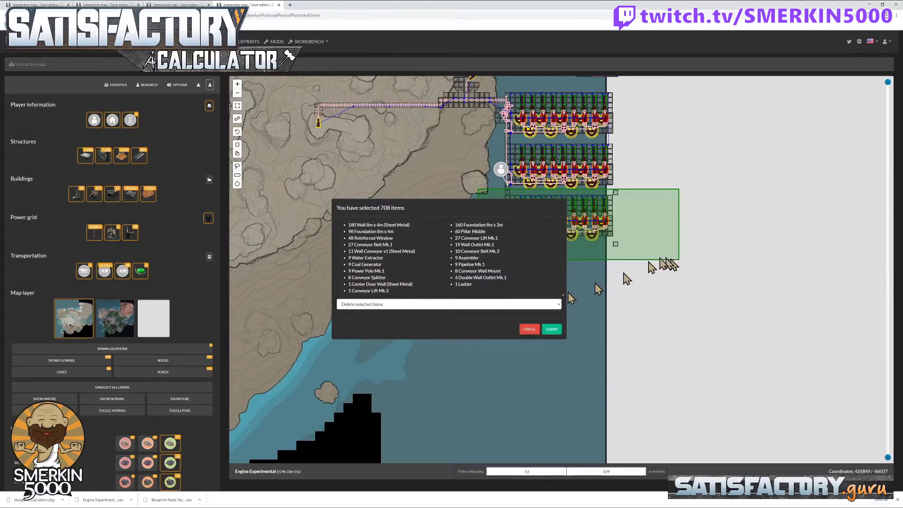
click(500, 306)
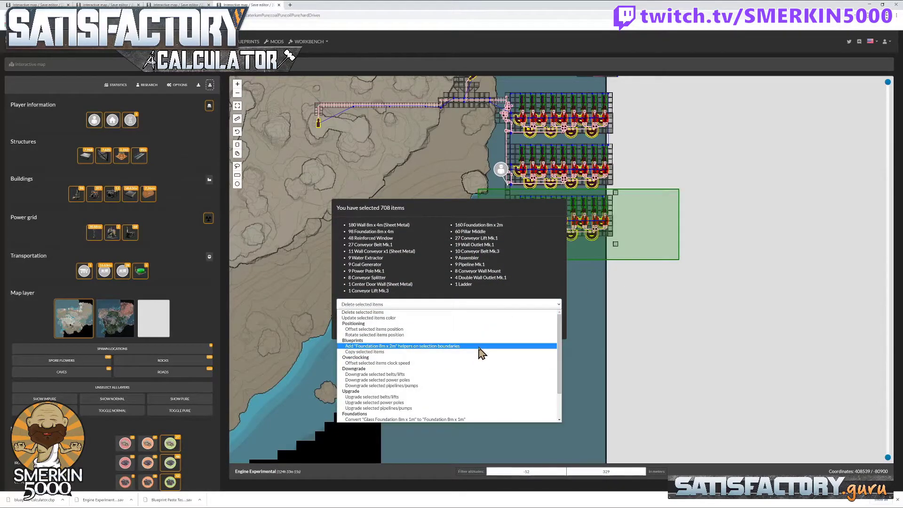
click(630, 342)
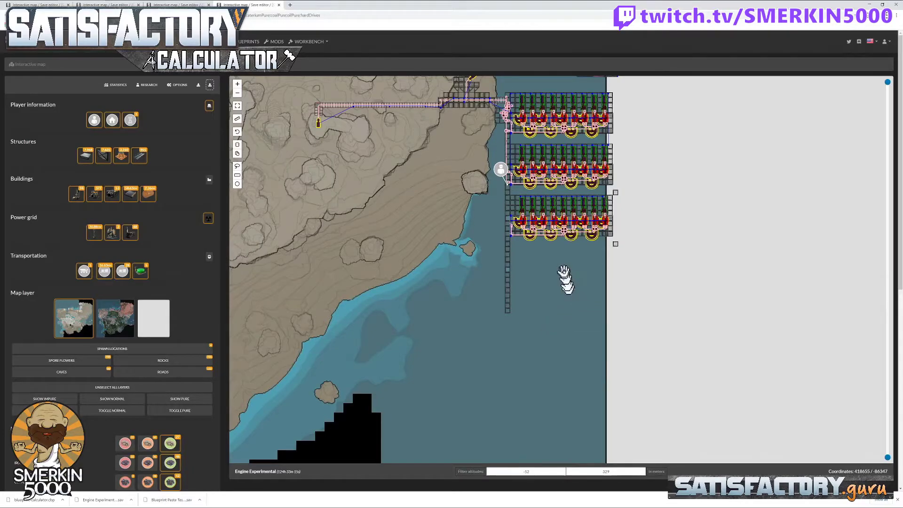
mouse_move(562, 271)
mouse_move(508, 209)
mouse_move(508, 305)
right_click(562, 270)
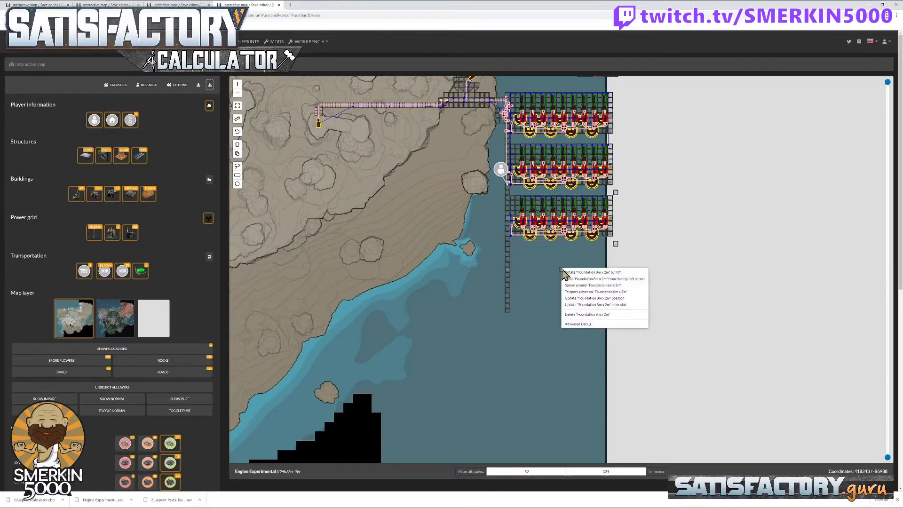
click(563, 272)
right_click(564, 273)
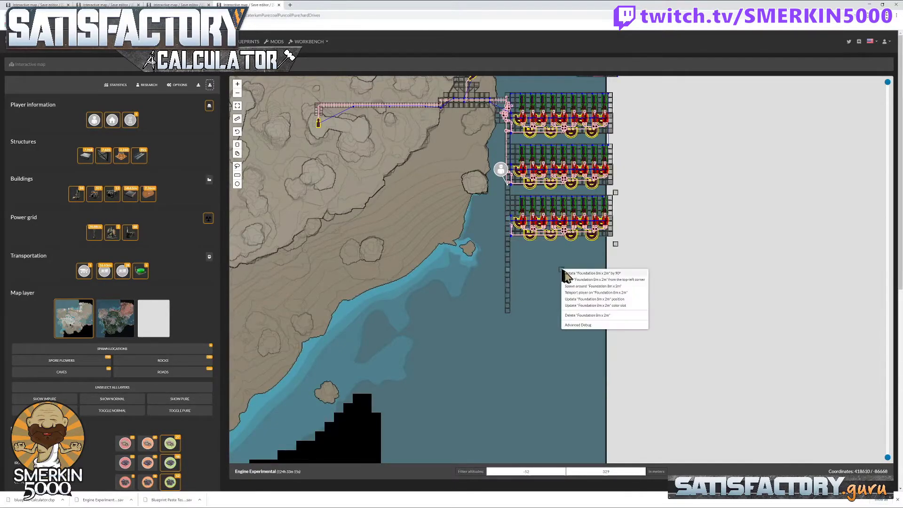
click(562, 271)
right_click(562, 272)
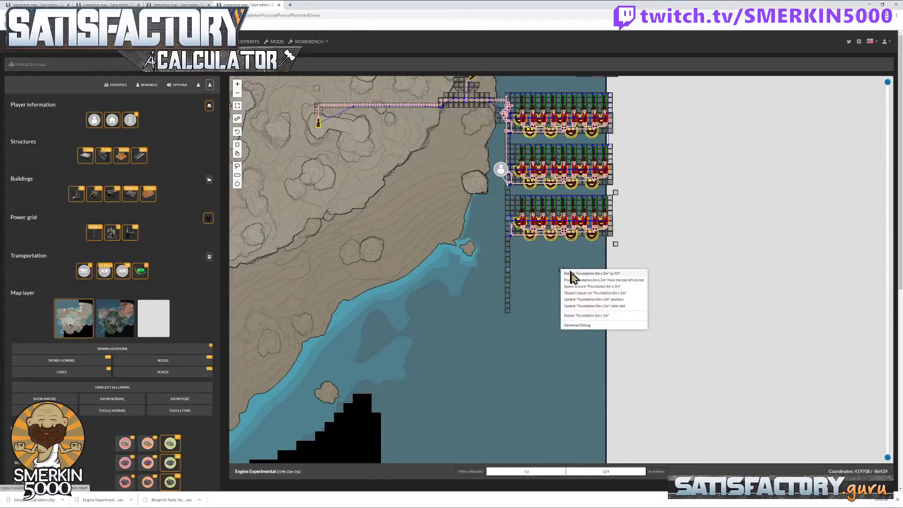
click(571, 274)
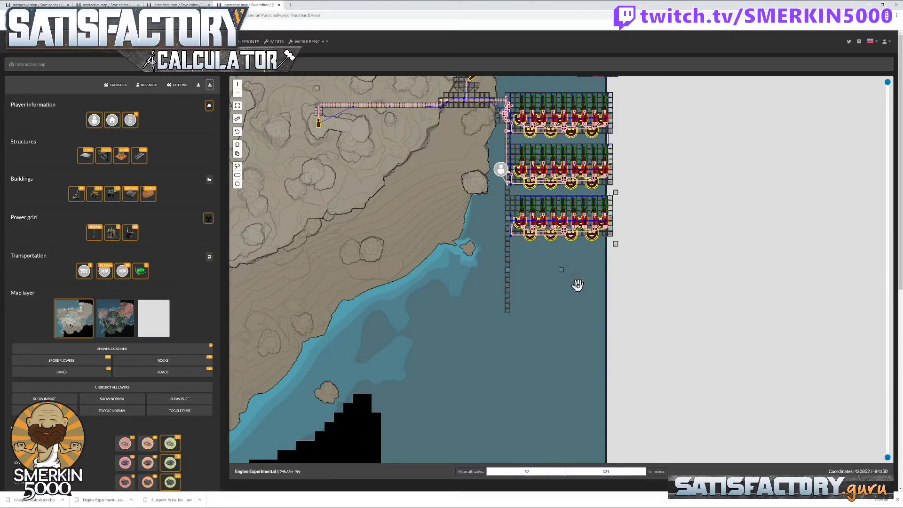
right_click(562, 271)
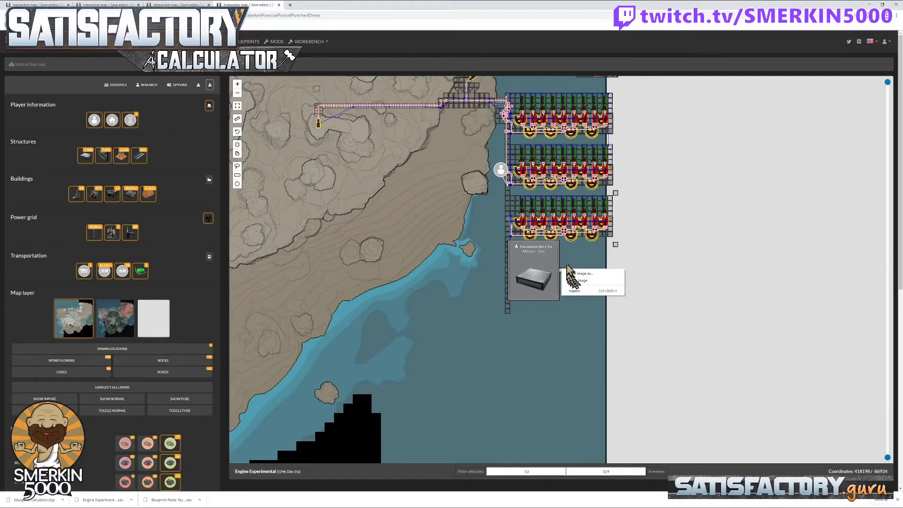
click(567, 264)
right_click(561, 272)
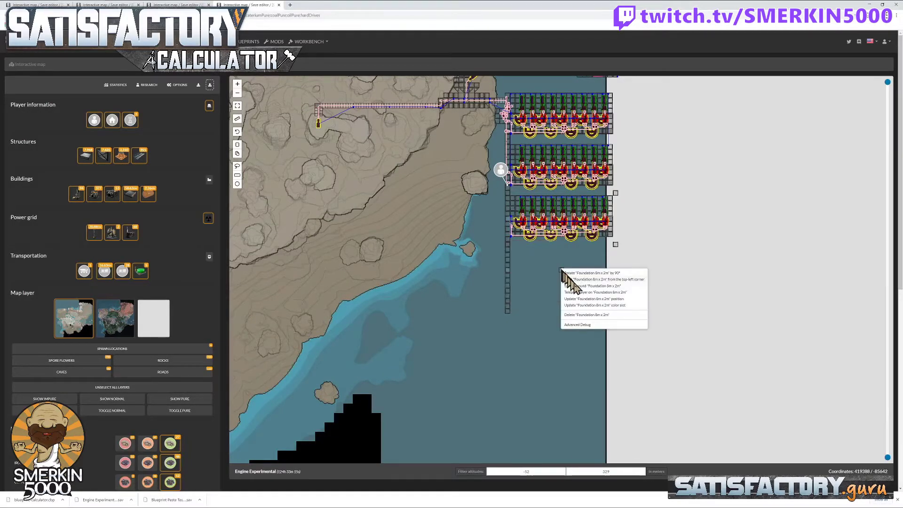
click(588, 298)
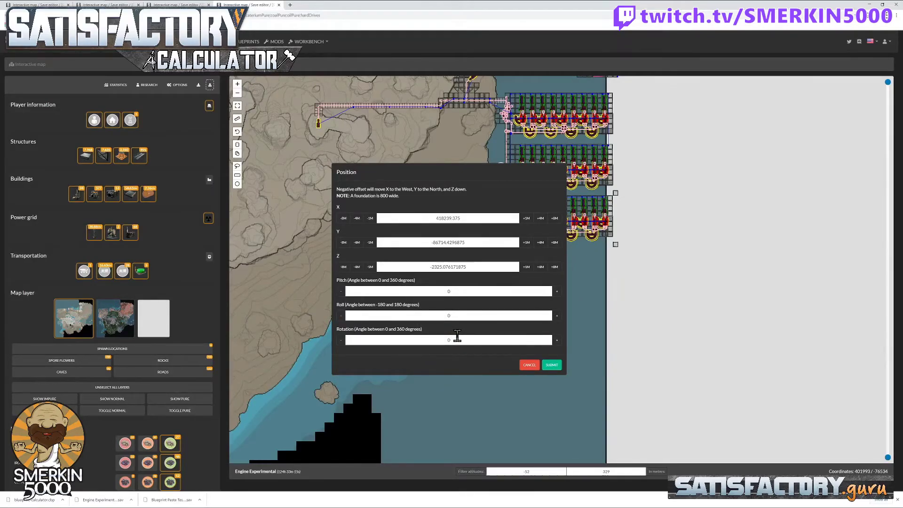
click(528, 366)
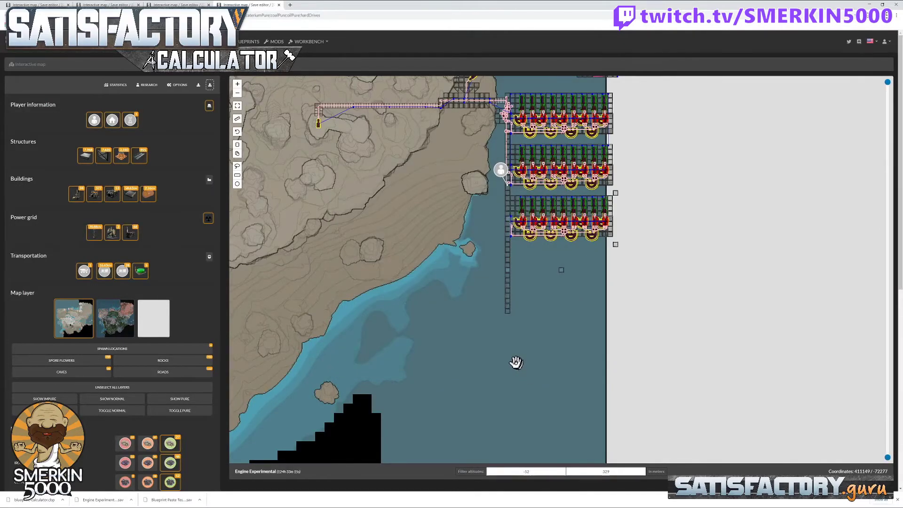
- Spawn the 751 copied items around the foundation with zero offsets, in line beneath three rows
right_click(562, 271)
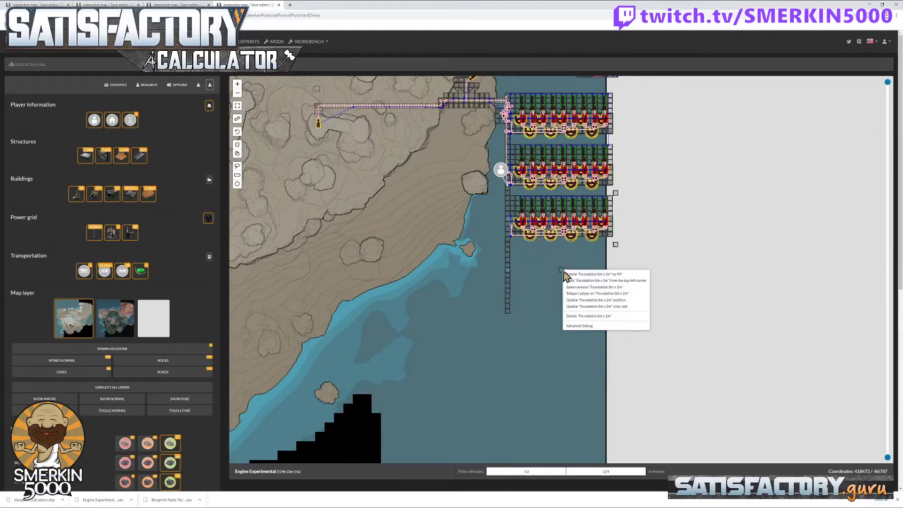
click(595, 287)
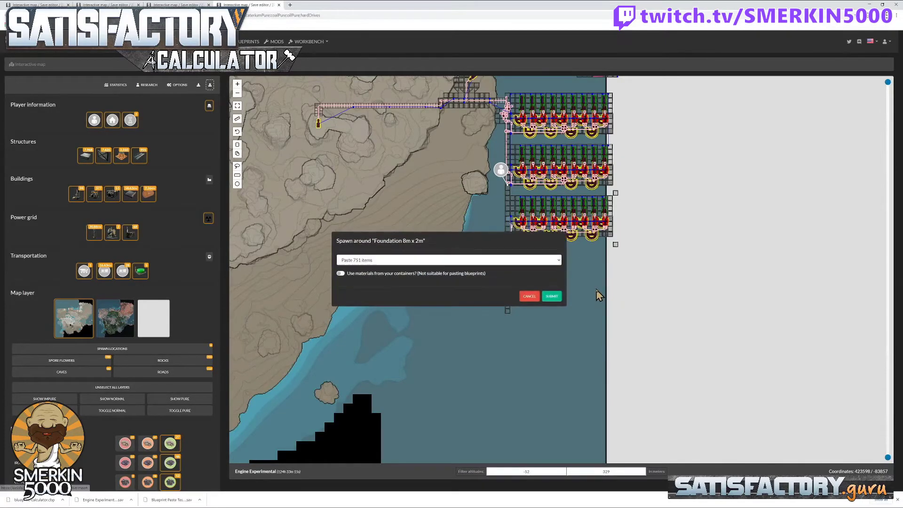
click(551, 296)
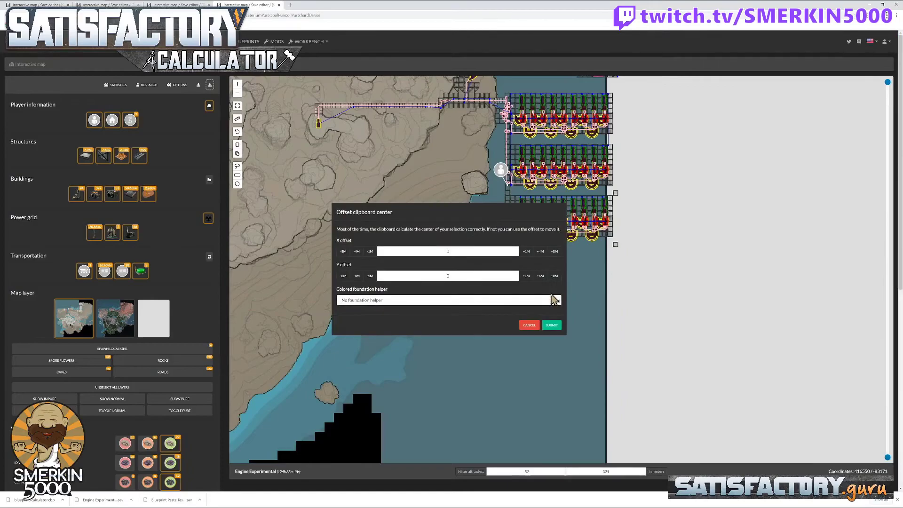
click(552, 326)
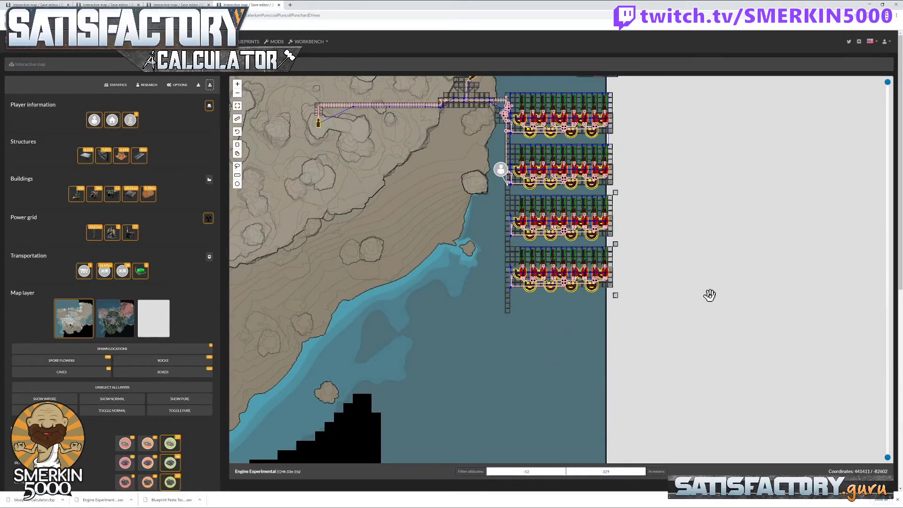
drag(705, 182, 708, 212)
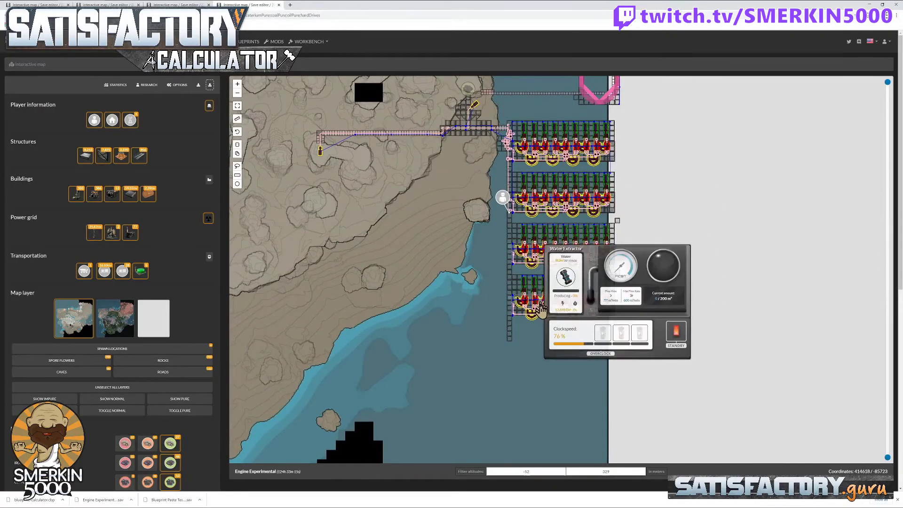